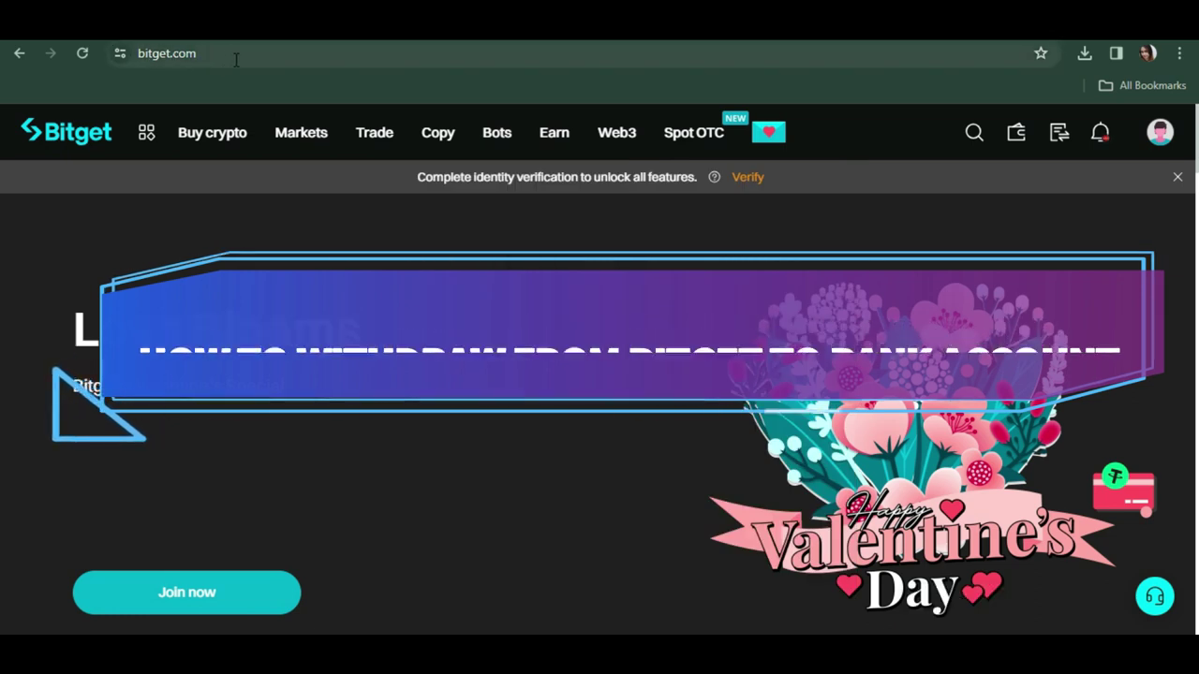
Bring up the wallet assets panel showing a 0 BTC total value.
drag(193, 56, 138, 54)
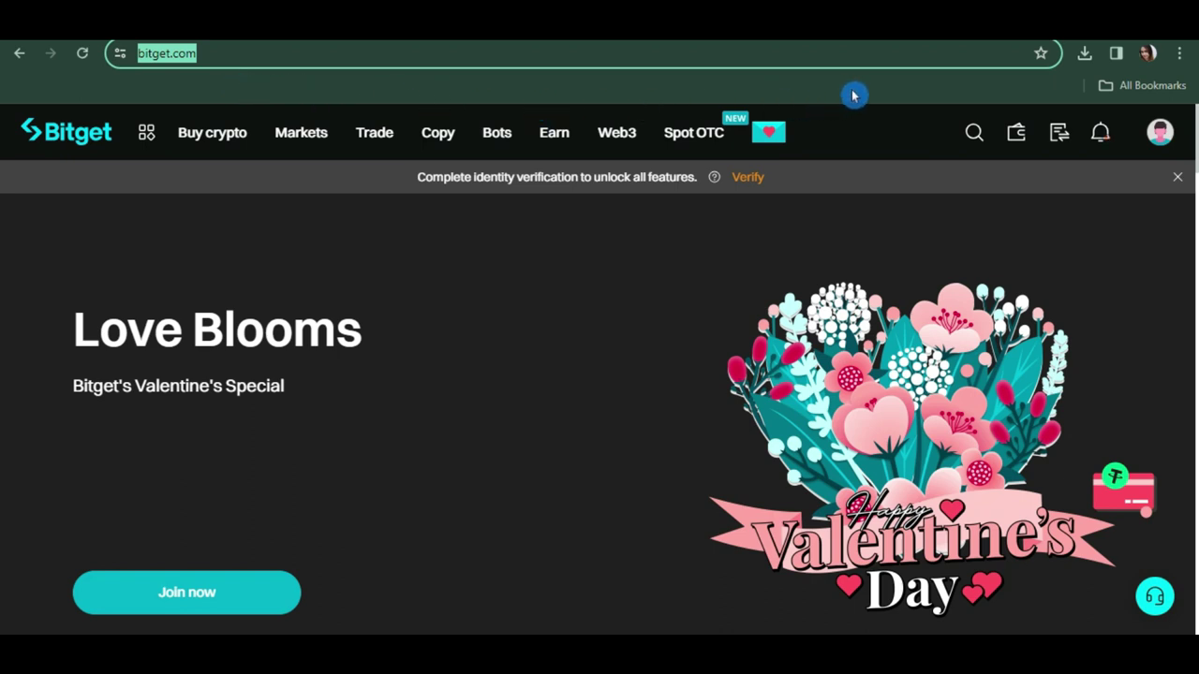
mouse_move(1017, 132)
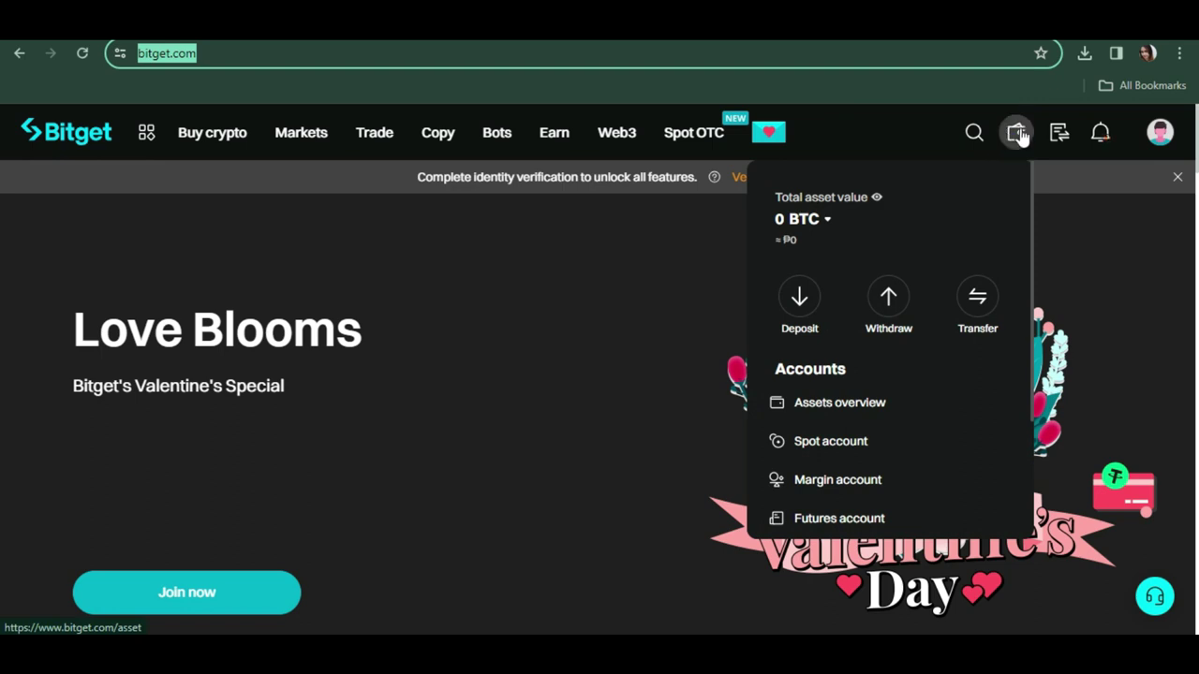
Go to the Withdraw page, preset to USDT on the TRX TRC20 network.
click(886, 301)
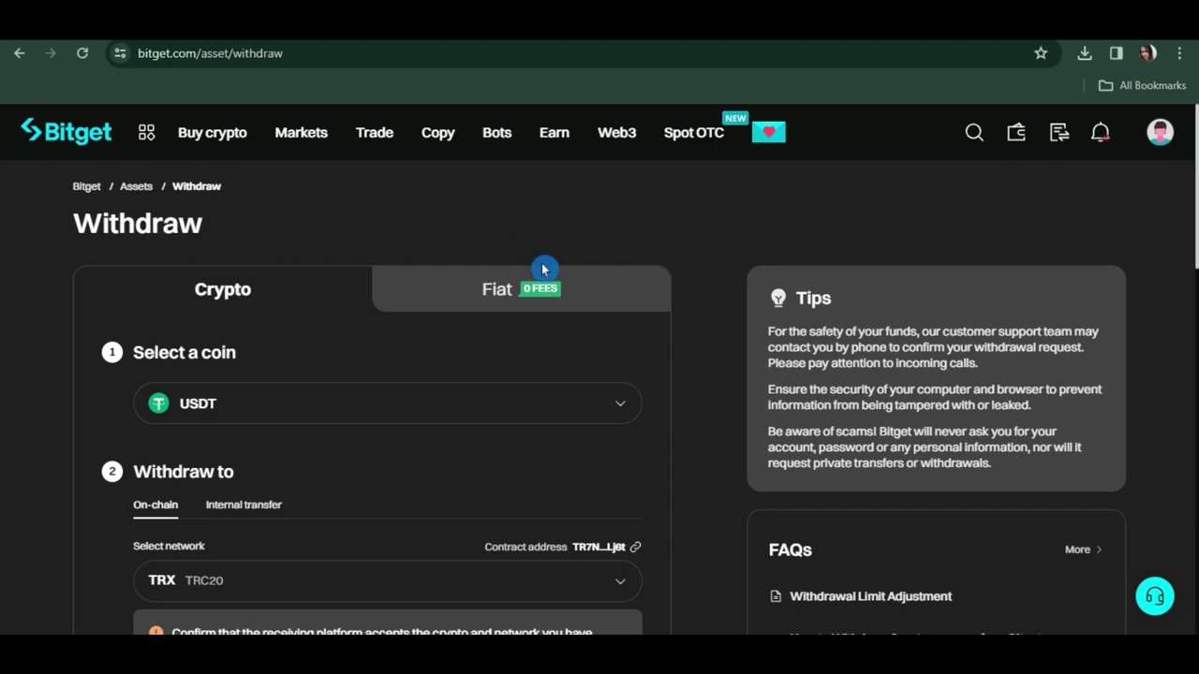
Switch to fiat withdrawal and try Brazilian Real (BRL) as the currency.
click(494, 292)
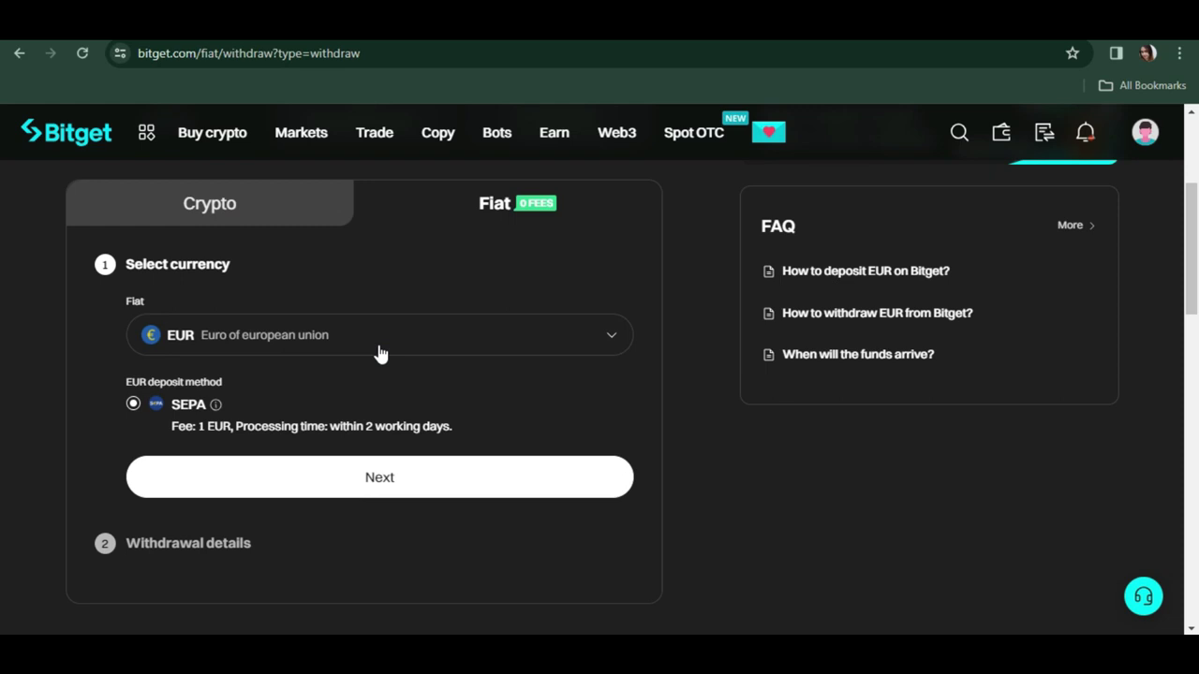
click(378, 351)
click(378, 346)
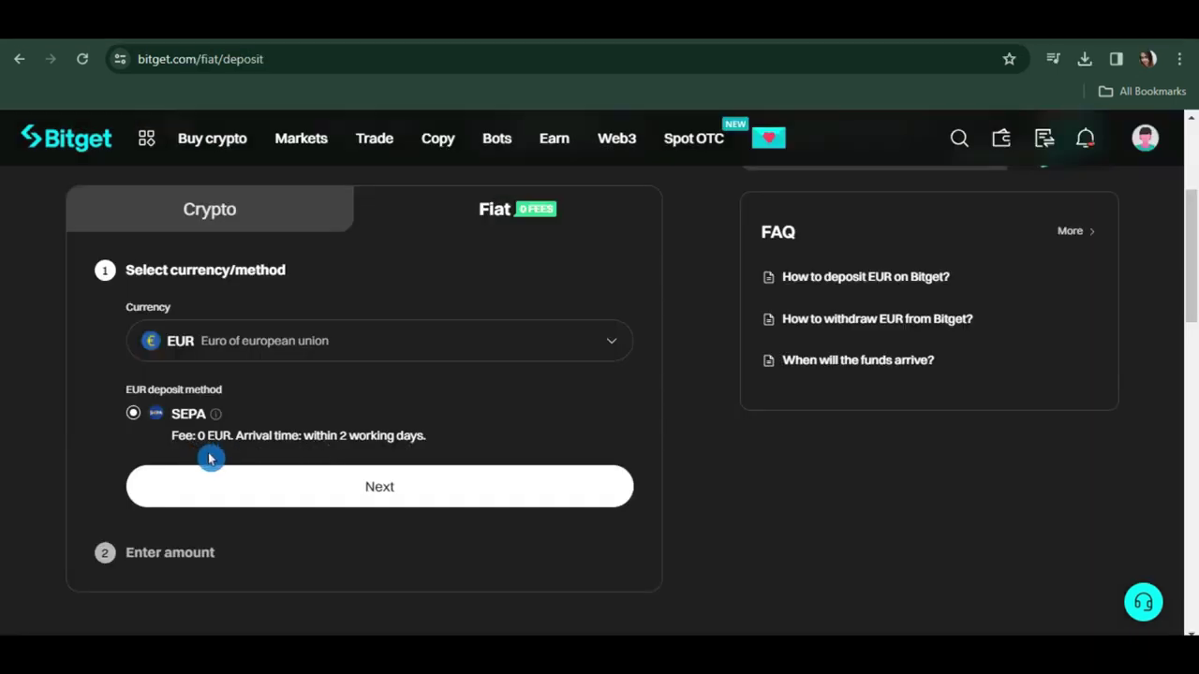
click(314, 458)
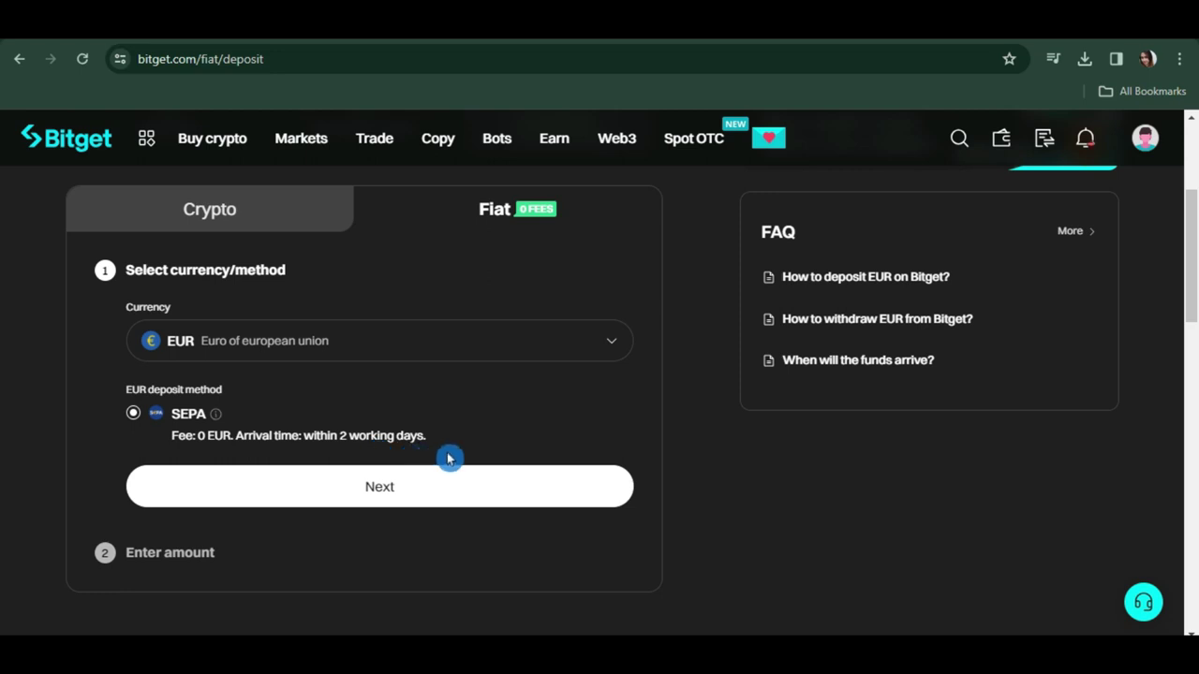
click(446, 353)
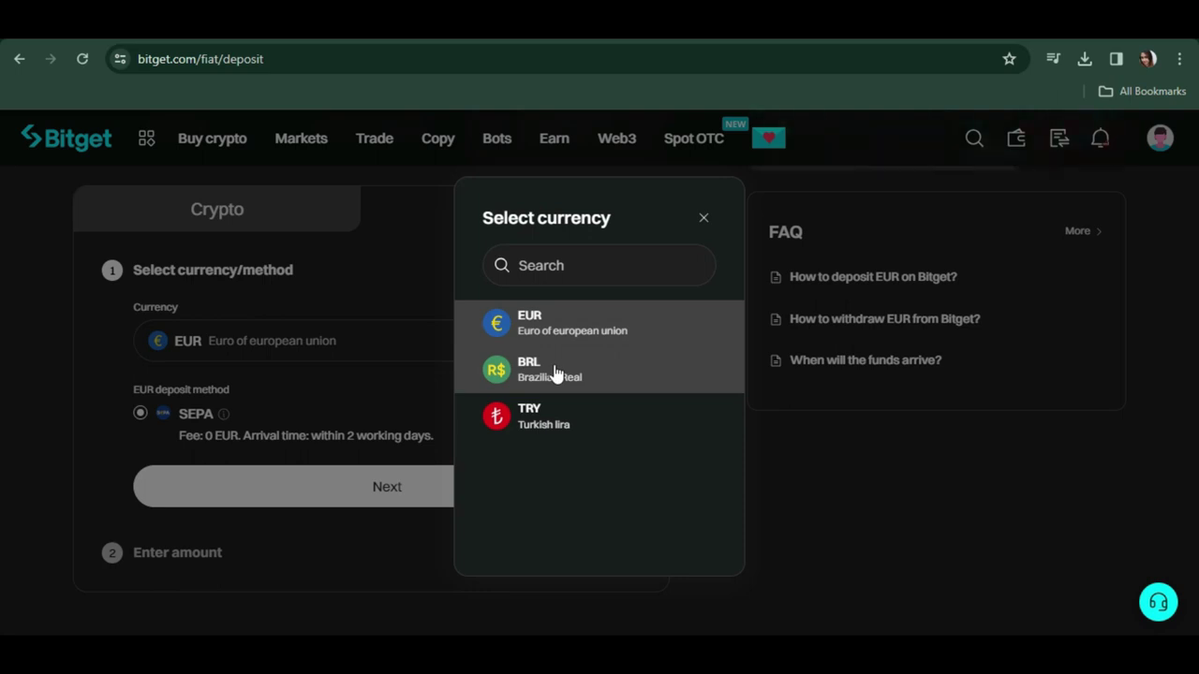
click(553, 371)
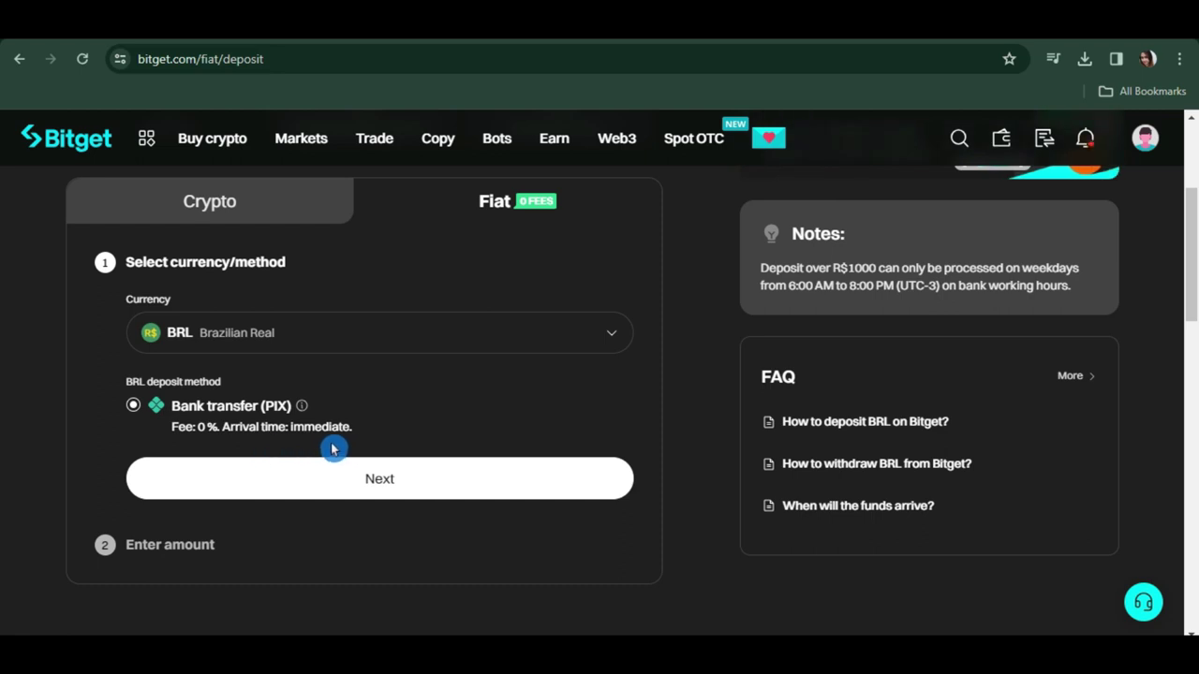
Change the currency to Turkish lira (TRY) with HAVALE/EFT/FAST bank transfer.
click(383, 349)
click(383, 340)
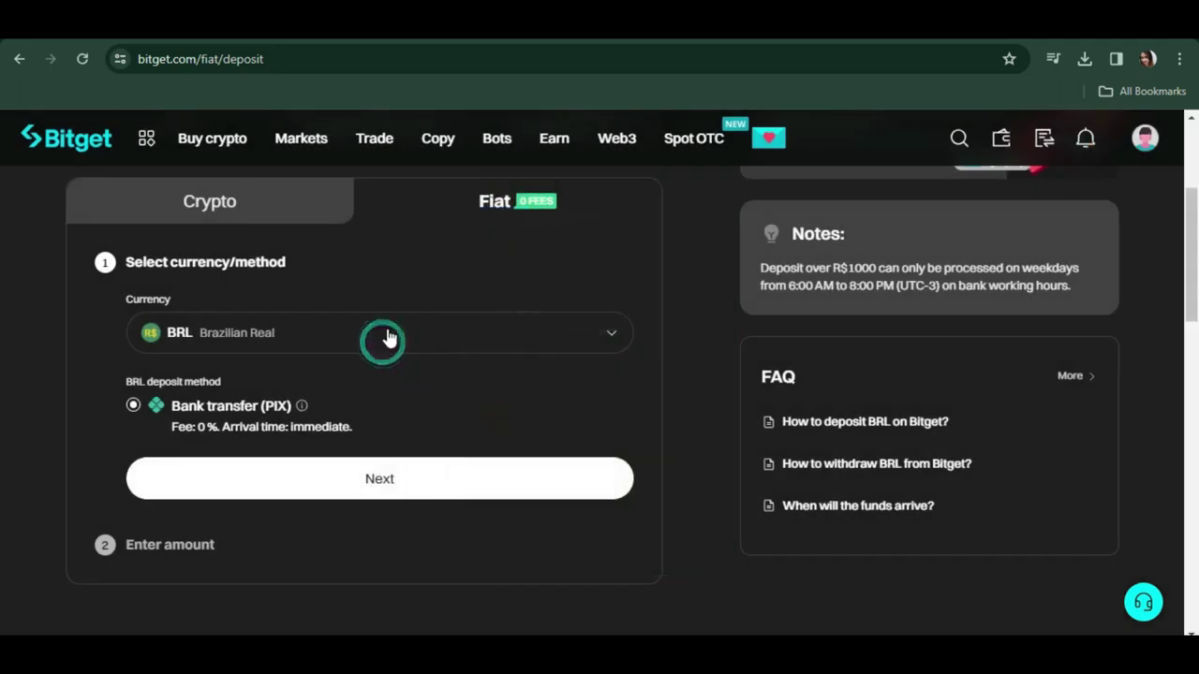
click(382, 321)
click(449, 335)
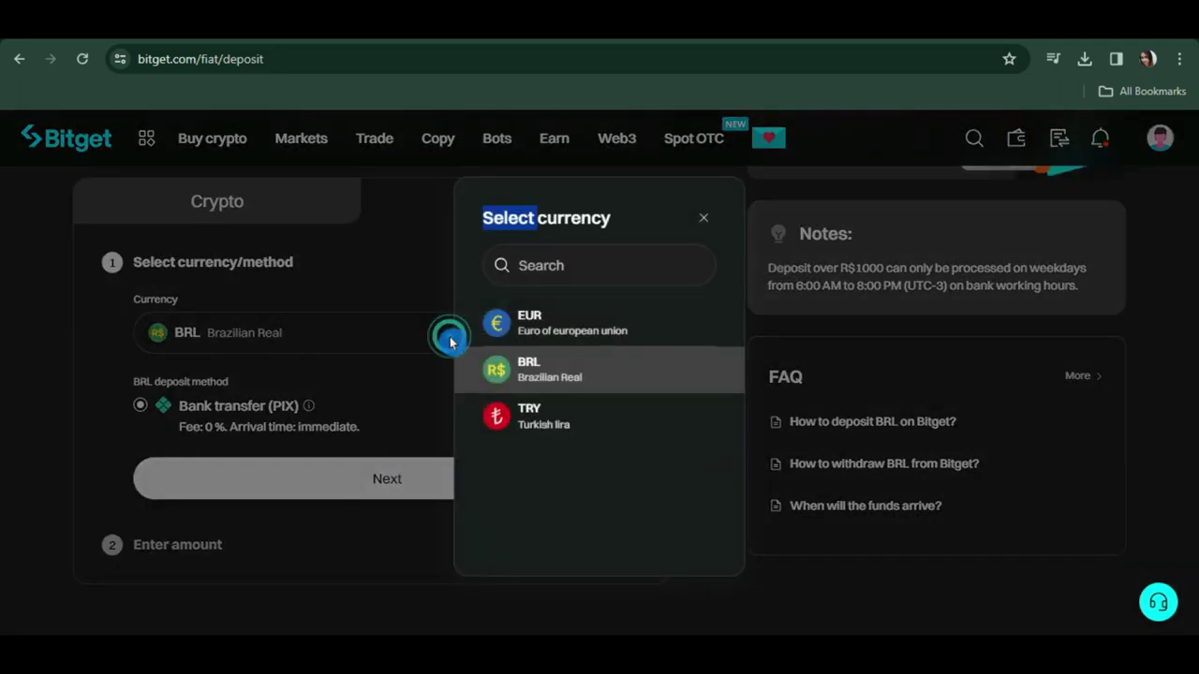
click(522, 417)
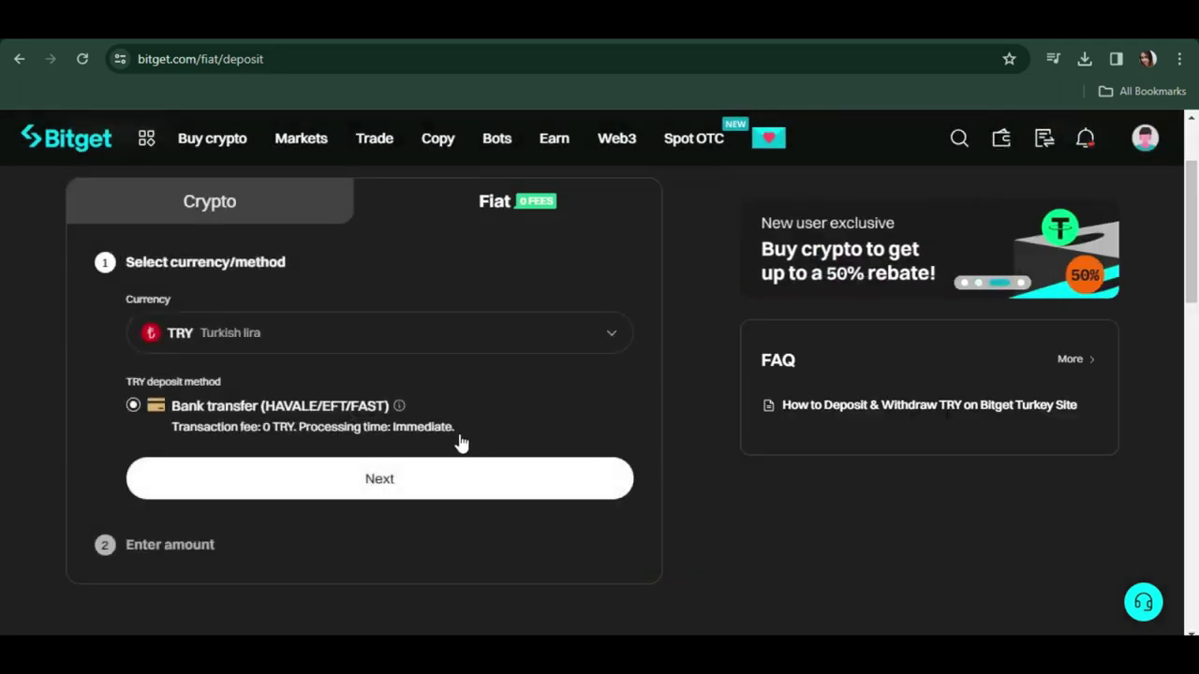
click(250, 444)
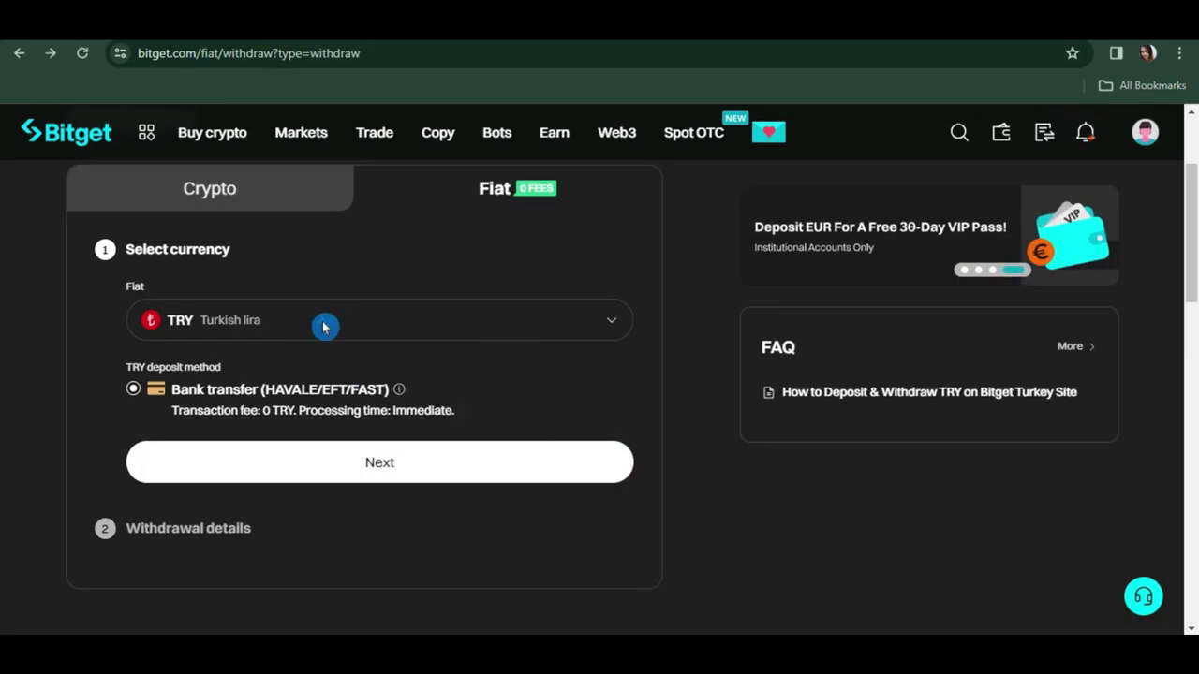
Choose EUR via SEPA, continue, and start binding a phone number.
click(324, 322)
click(520, 323)
scroll(506, 375, down, 2)
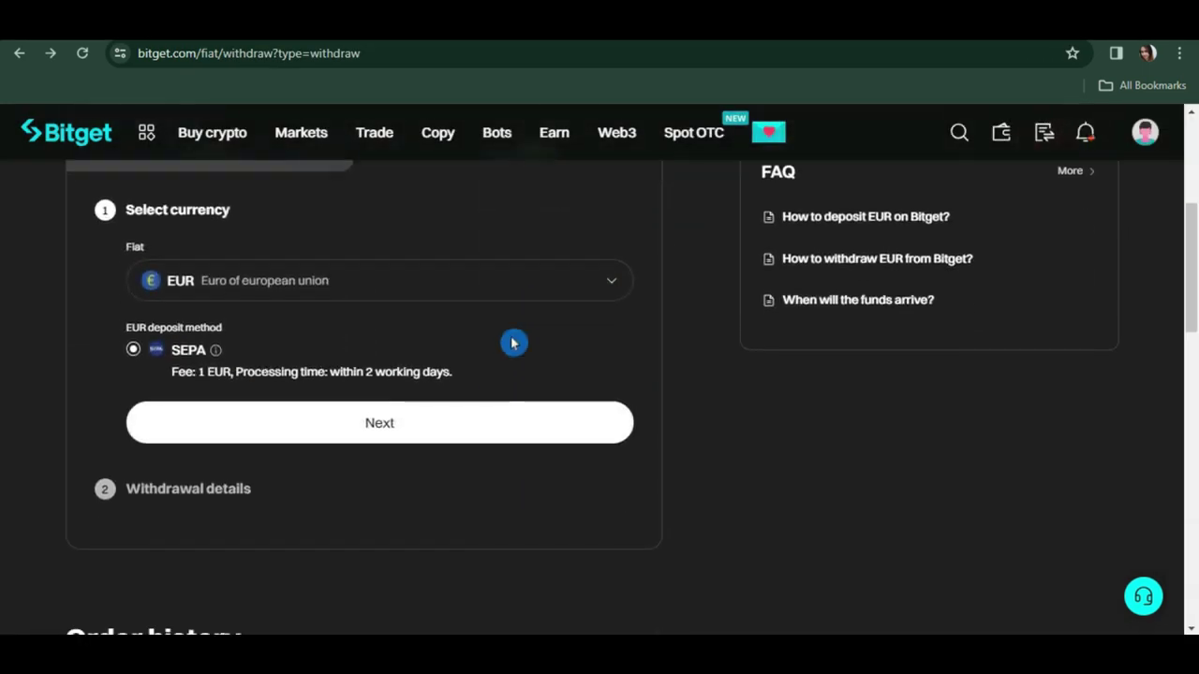
click(380, 434)
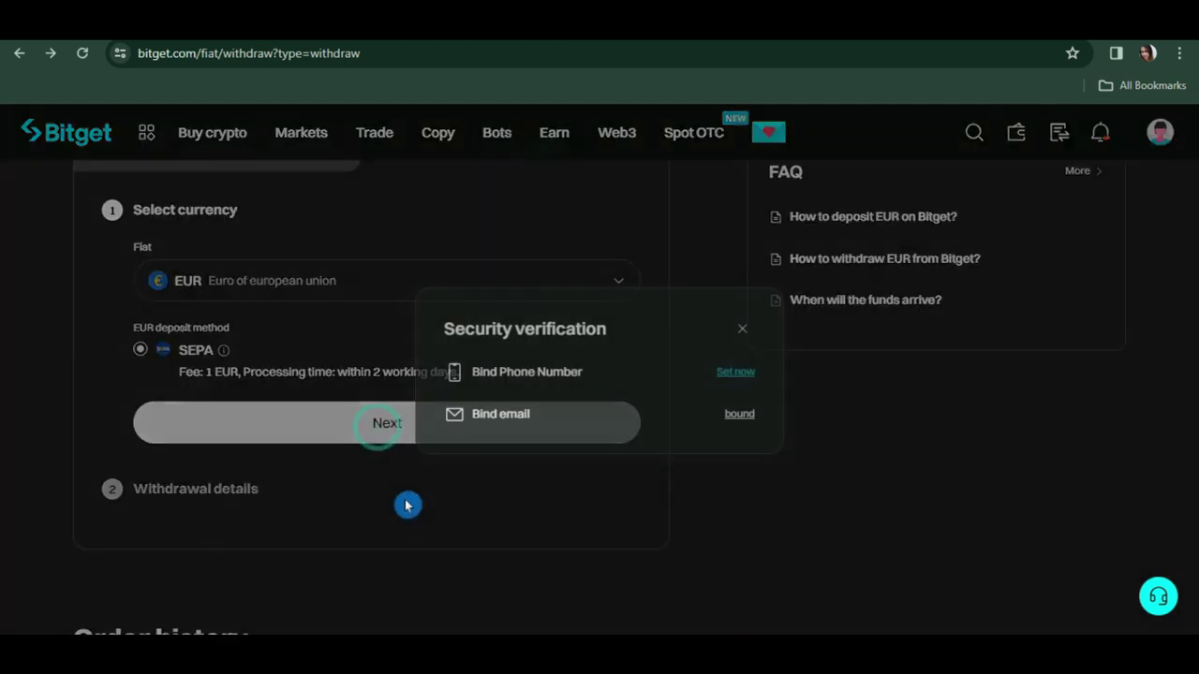
click(734, 374)
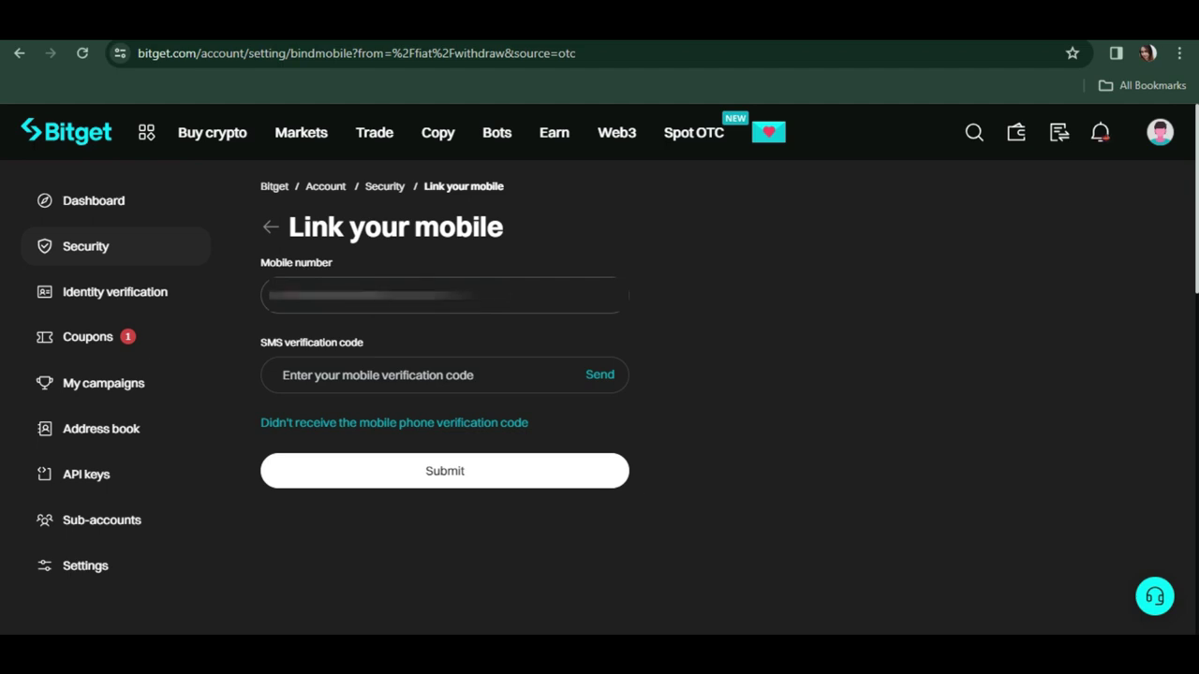
Request and enter the SMS verification code, then submit the phone number.
click(408, 375)
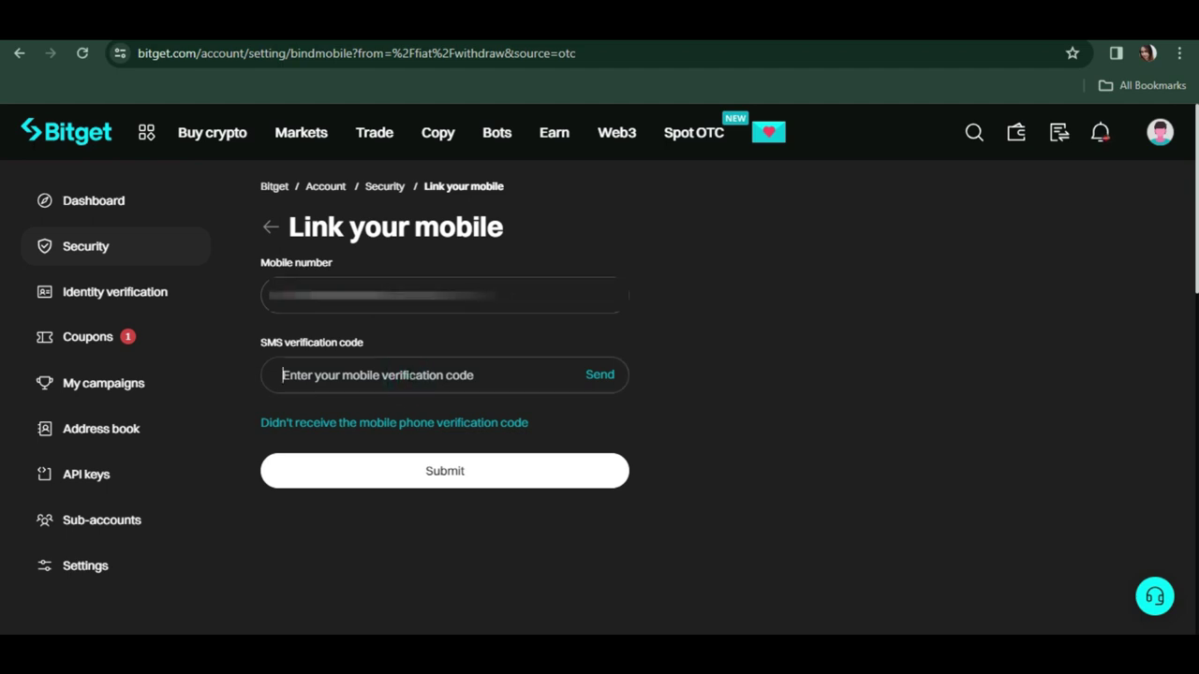
click(599, 376)
click(462, 374)
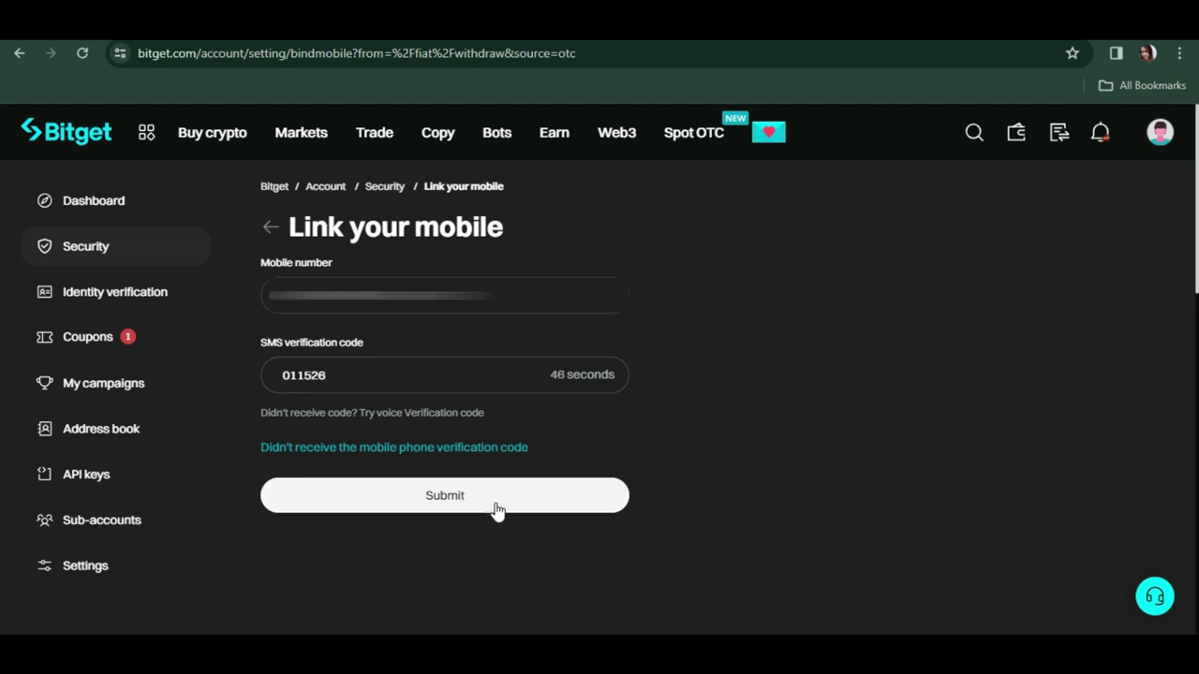
click(497, 506)
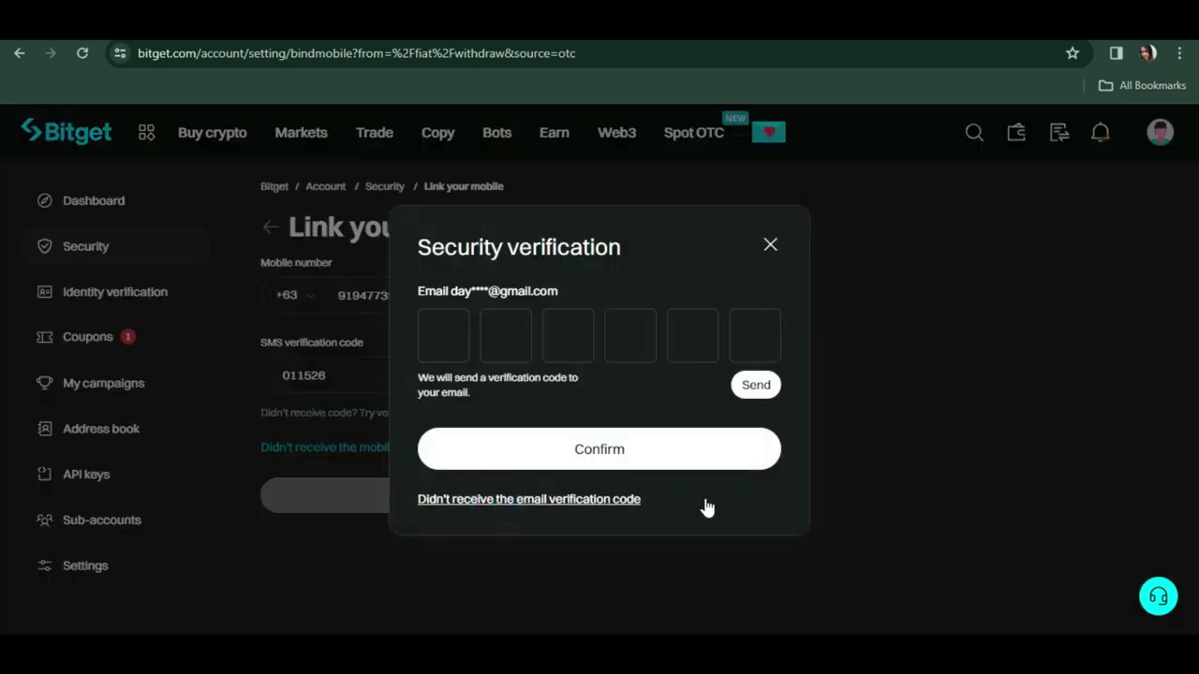
Copy the emailed verification code, paste it into the dialog and confirm.
click(755, 384)
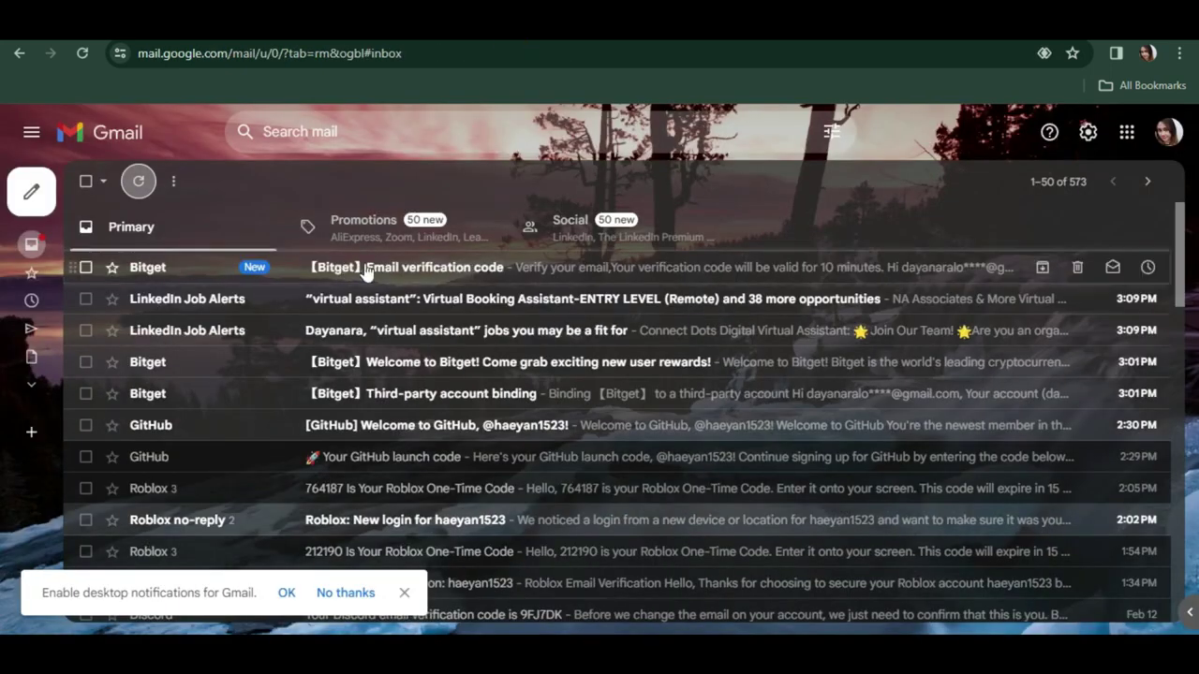
click(361, 268)
scroll(744, 340, down, 2)
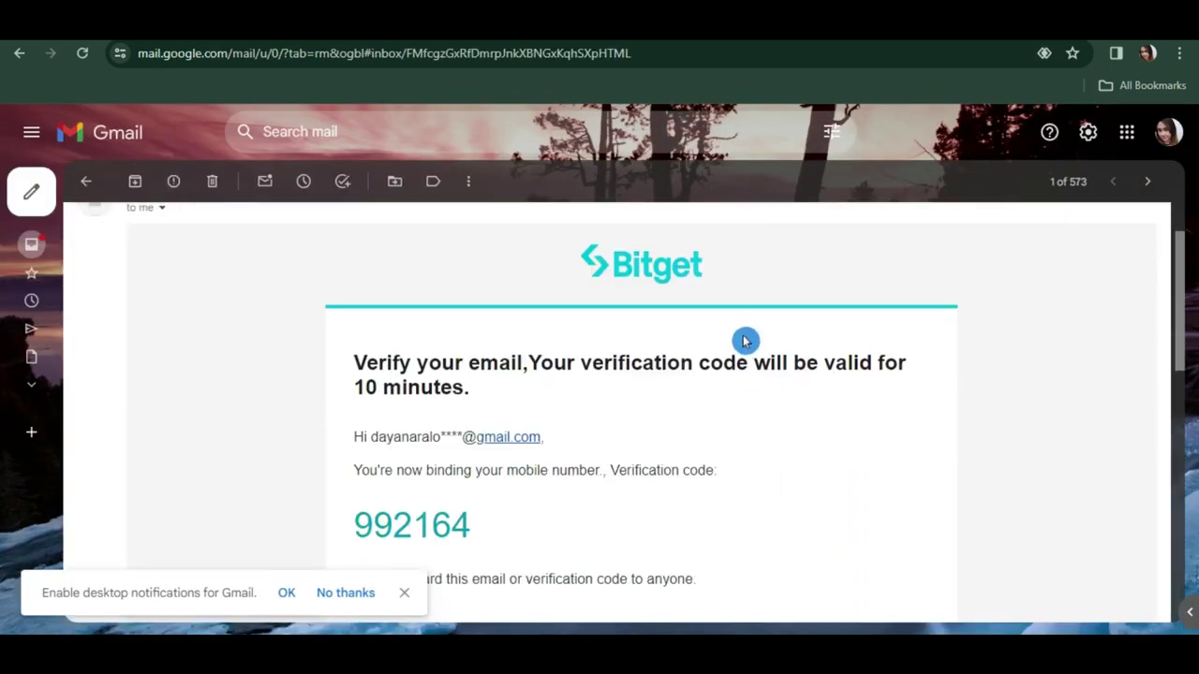
scroll(744, 340, down, 3)
double_click(384, 262)
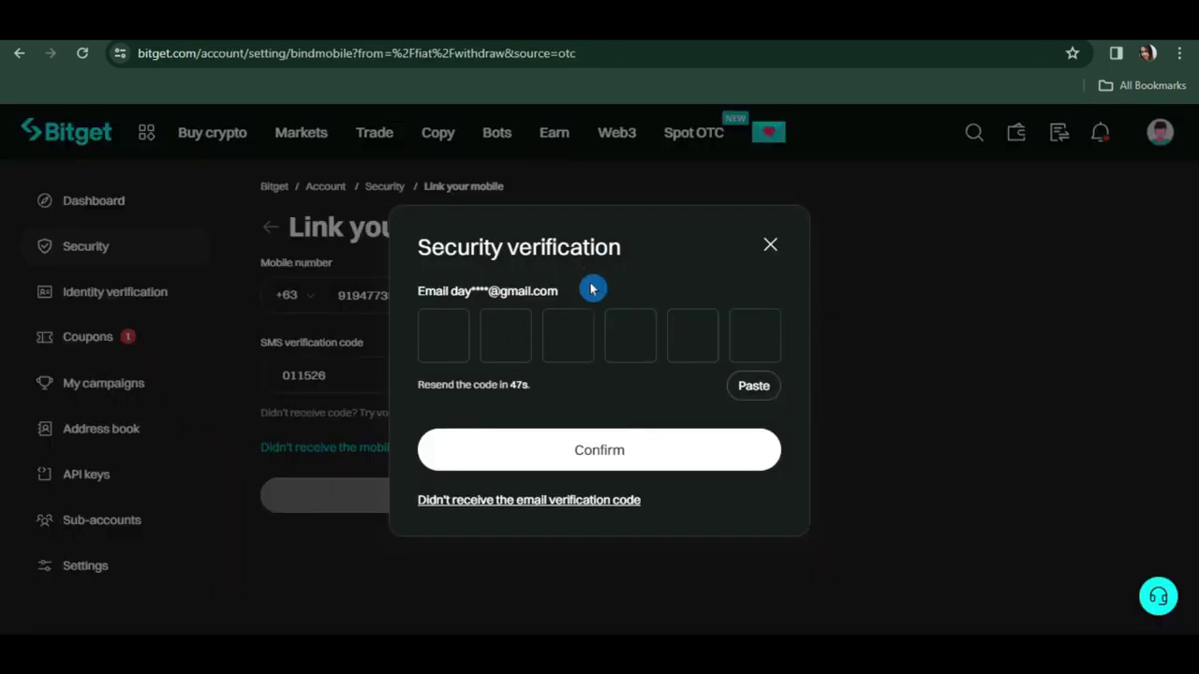
click(754, 388)
click(274, 194)
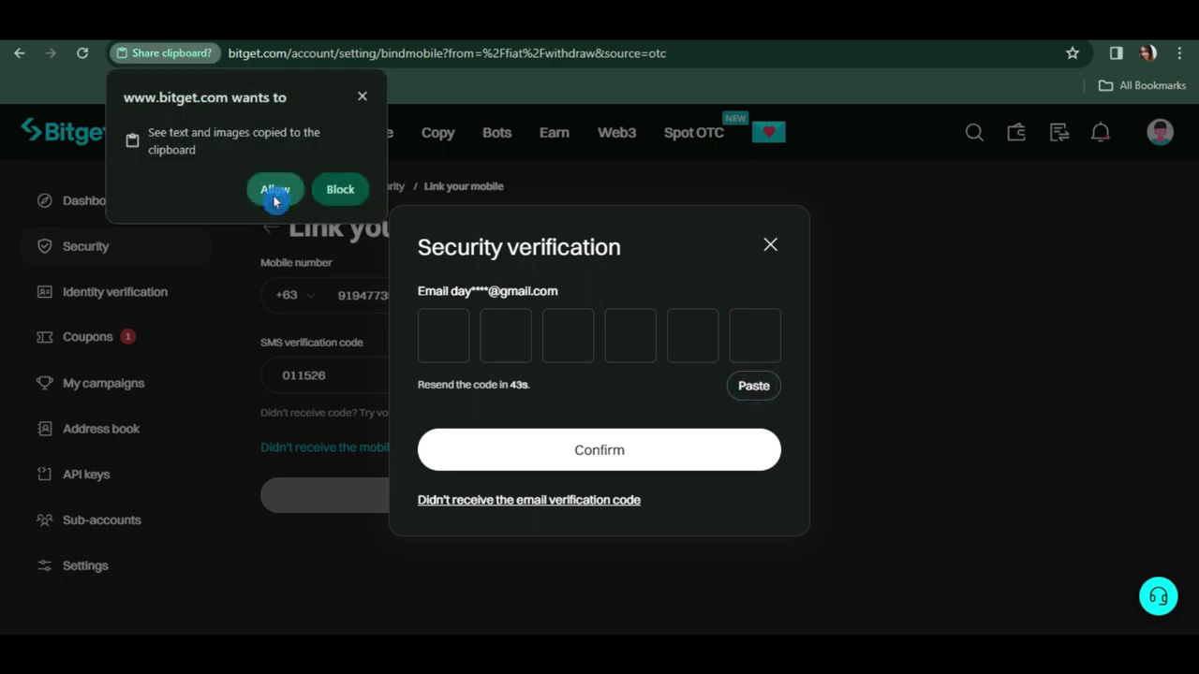
click(606, 451)
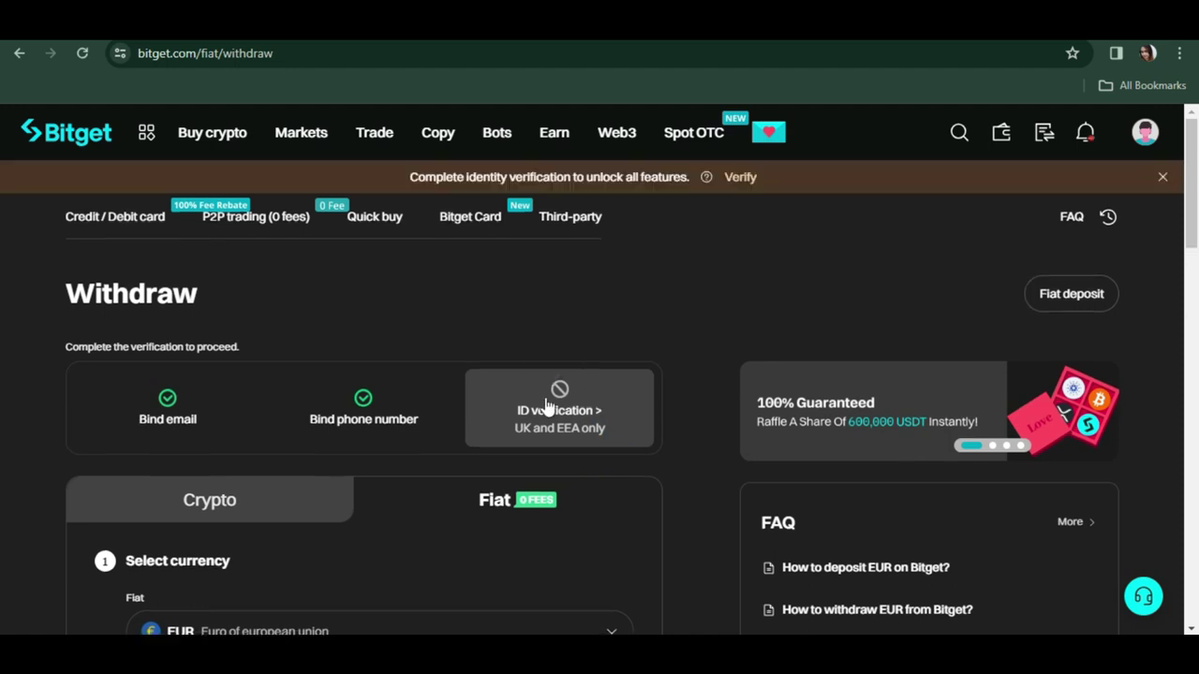
Scroll to the SEPA method and continue to the retail/corporate verification prompt.
scroll(569, 403, down, 3)
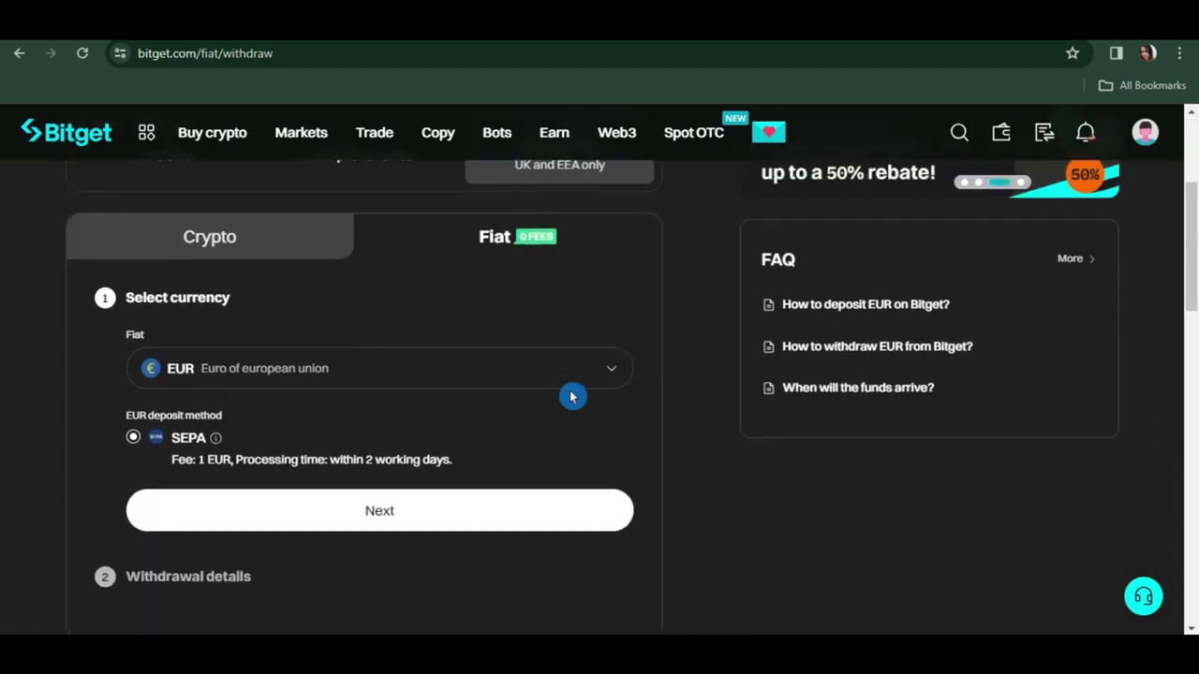
scroll(569, 397, down, 2)
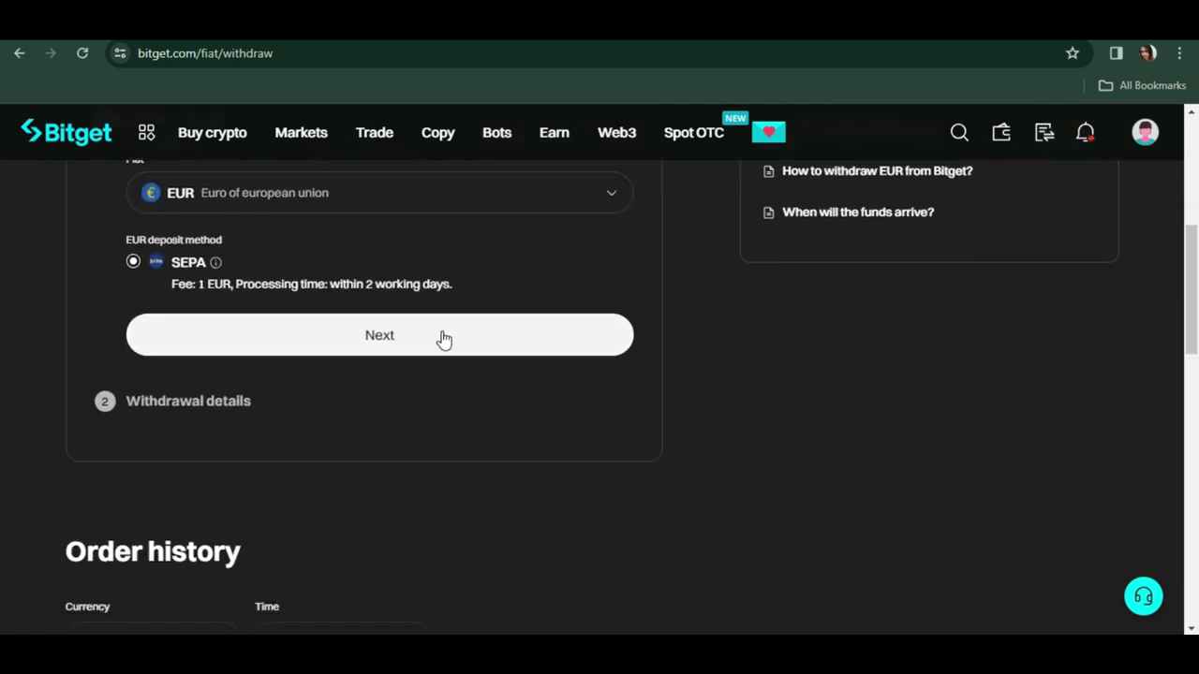
click(372, 353)
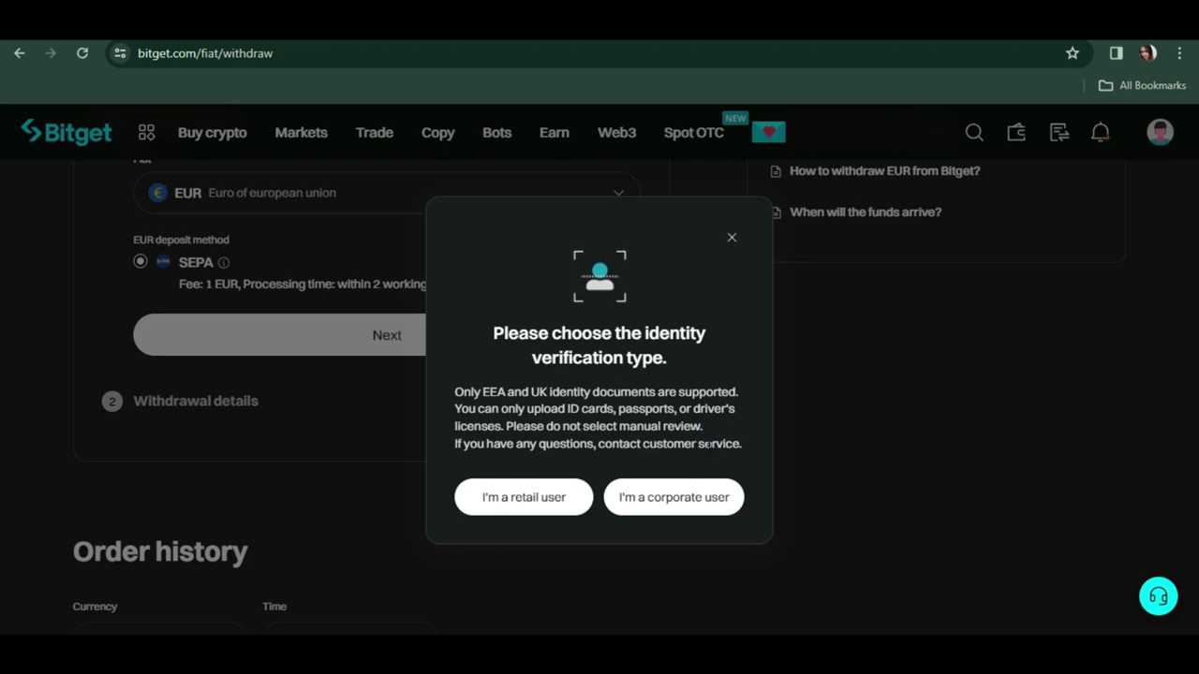
Choose retail user and start level 1 identity verification.
click(522, 508)
scroll(619, 487, down, 1)
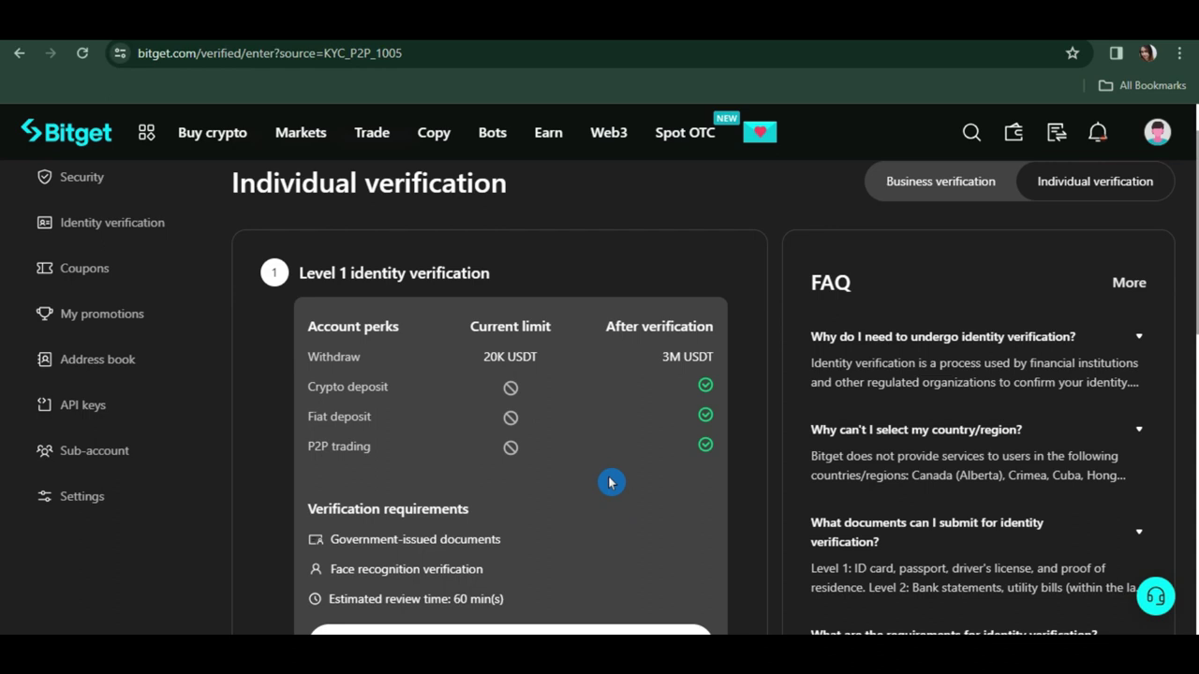
scroll(599, 394, down, 3)
click(607, 404)
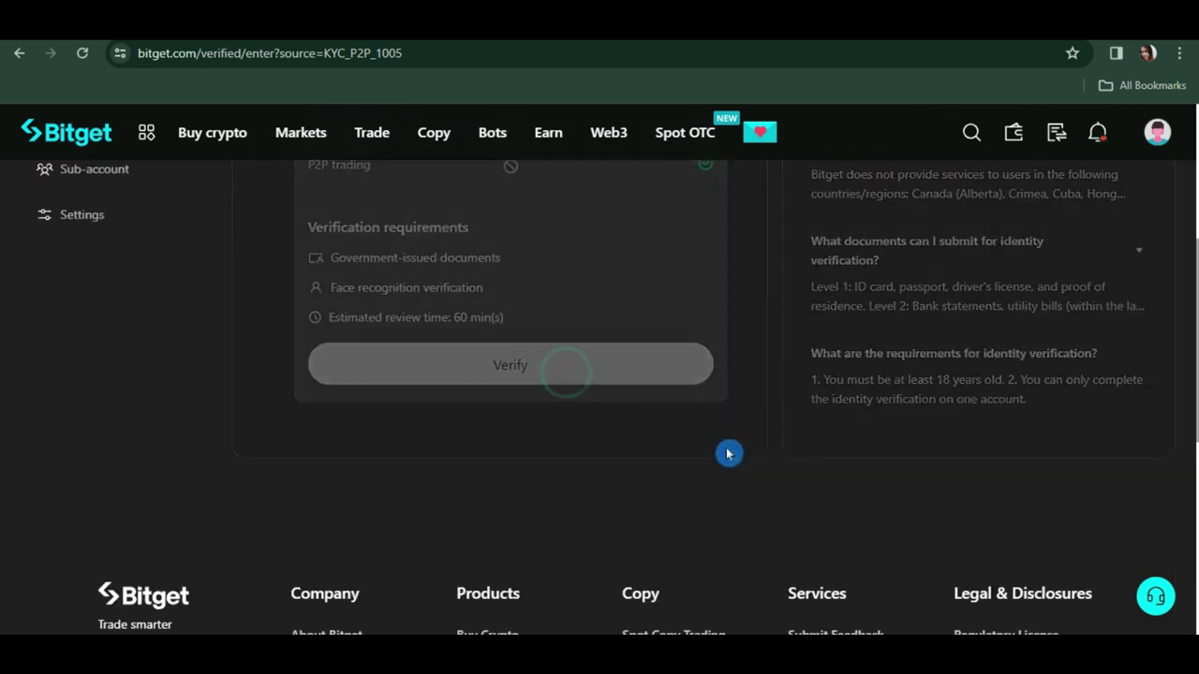
scroll(729, 453, up, 2)
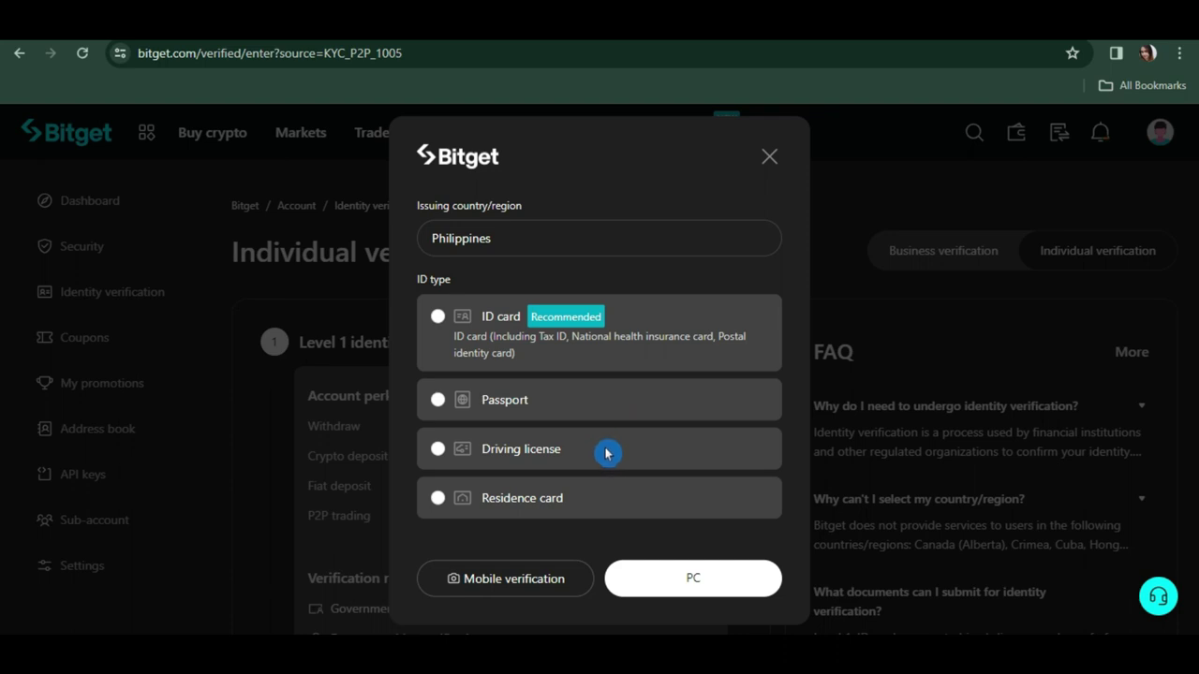
Select Passport, preview mobile QR verification, then continue verifying on PC.
click(585, 402)
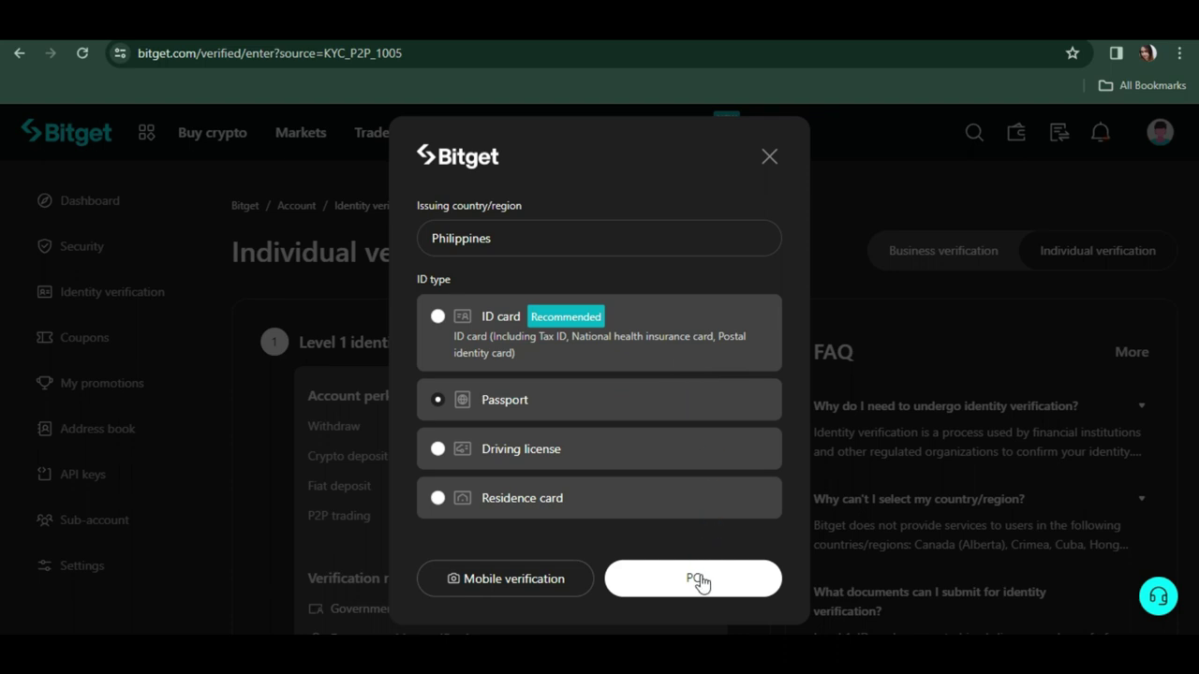
click(522, 579)
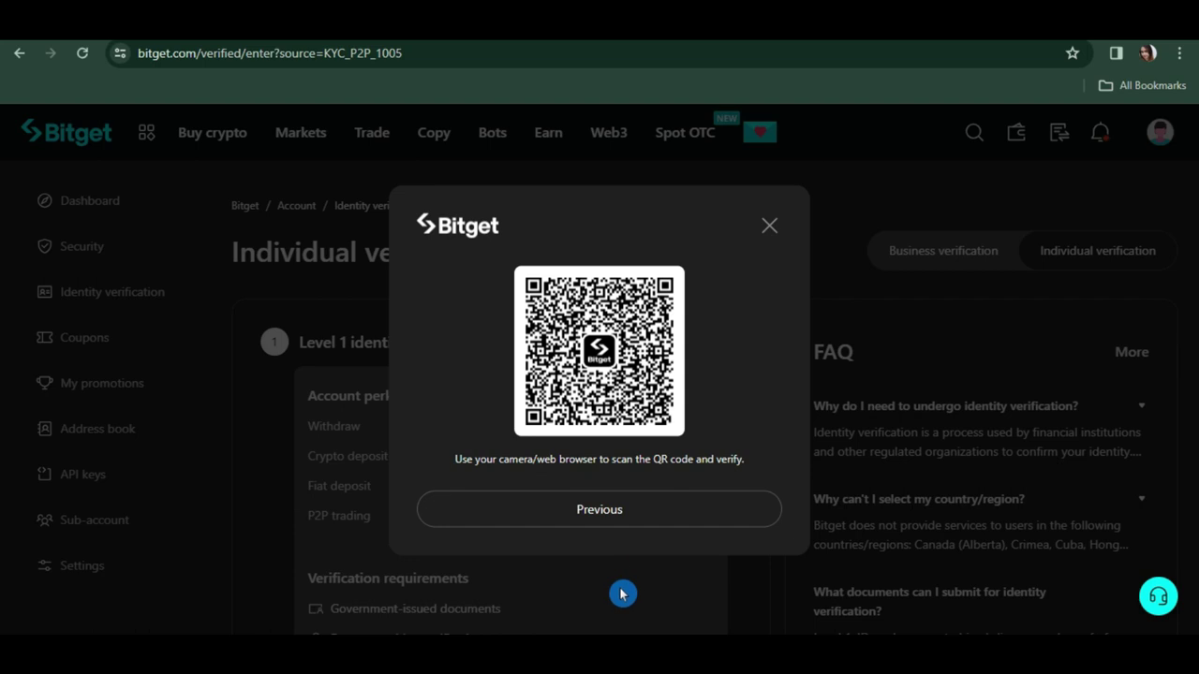
click(622, 513)
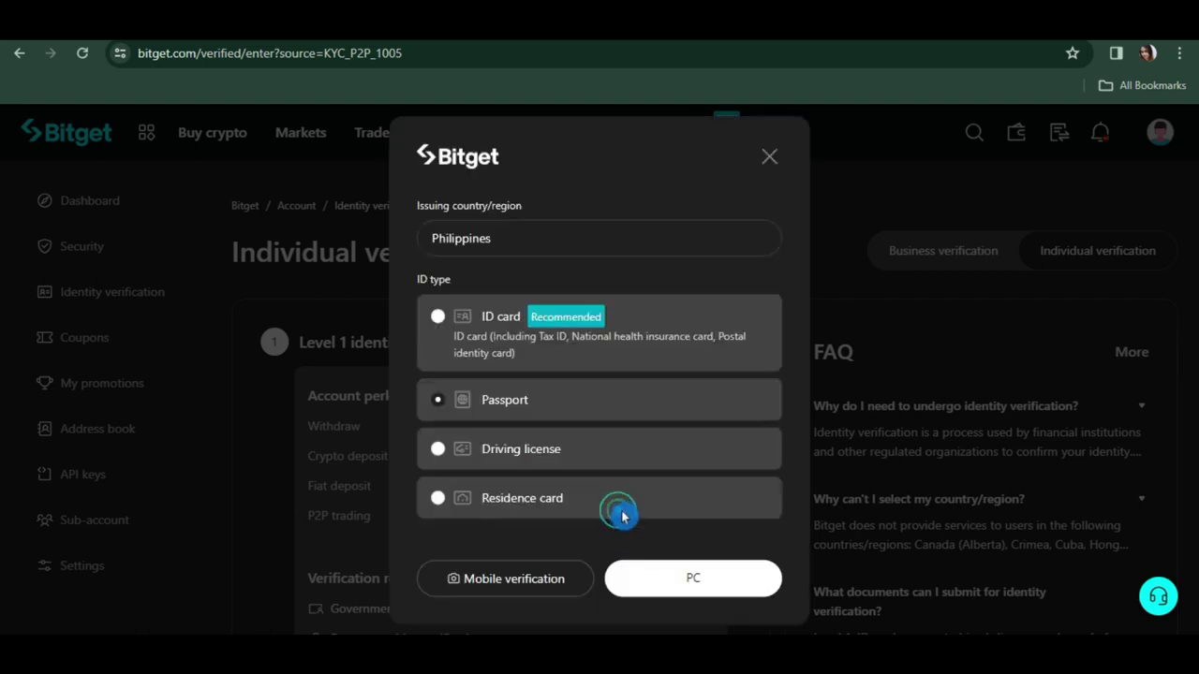
click(701, 582)
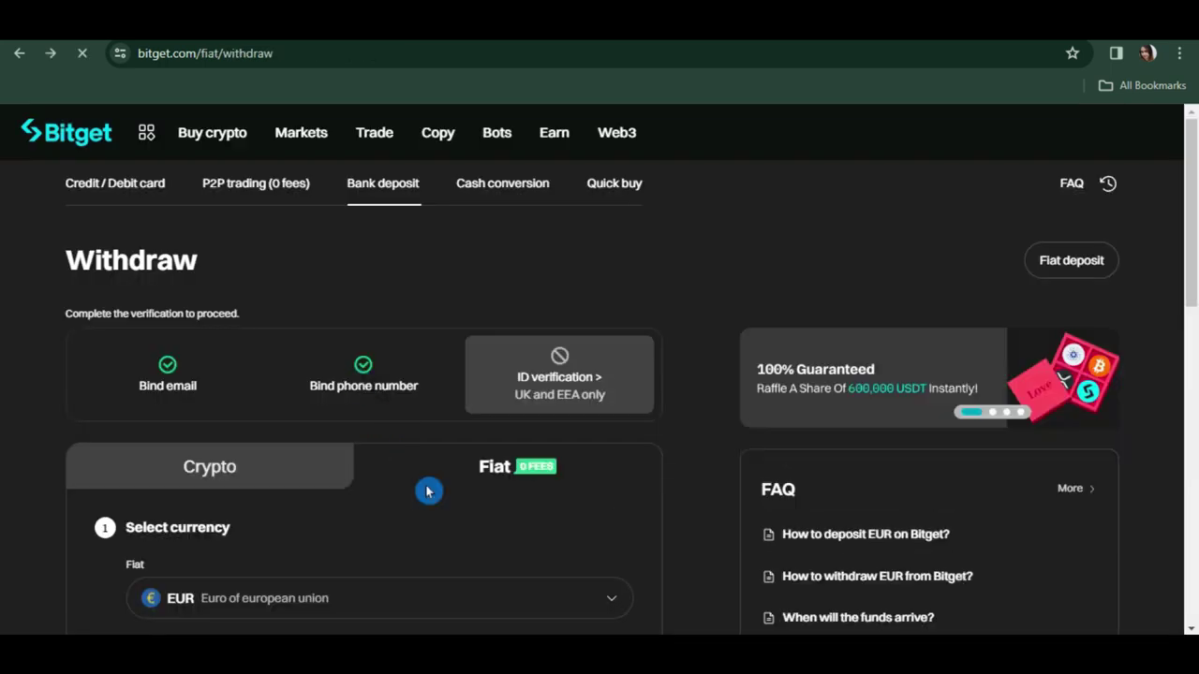
Select the support article's URL and the text of question 7 with its answer.
scroll(428, 485, down, 2)
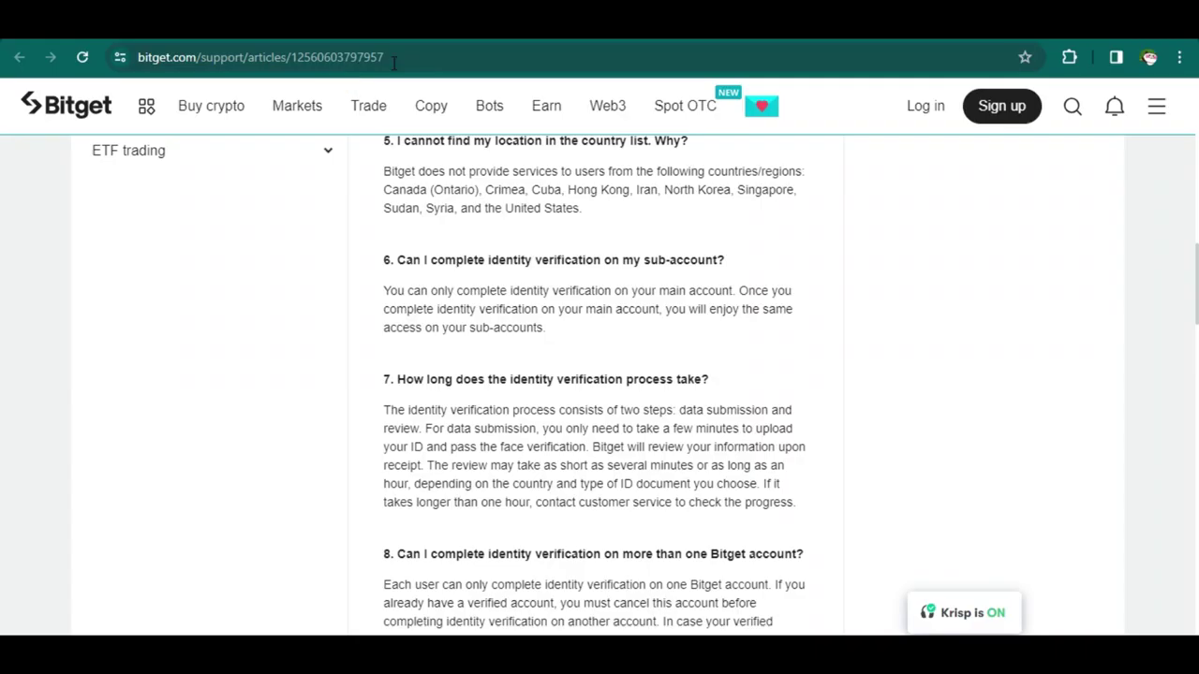
click(138, 57)
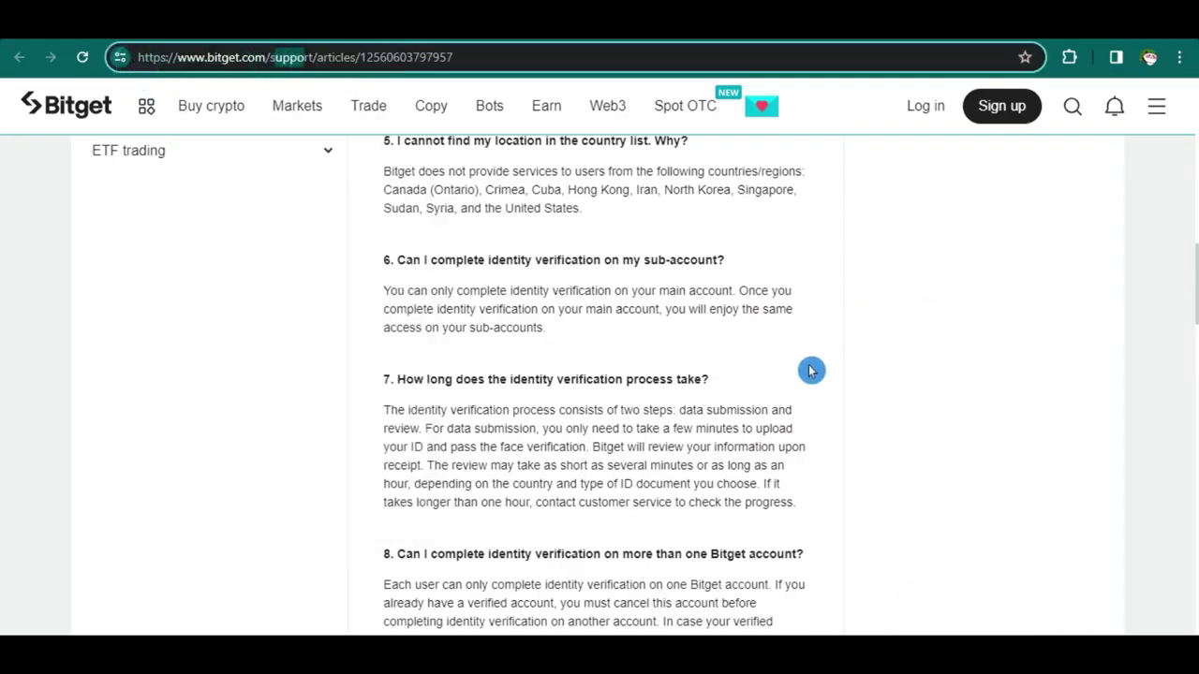
drag(393, 378, 717, 379)
drag(428, 464, 819, 524)
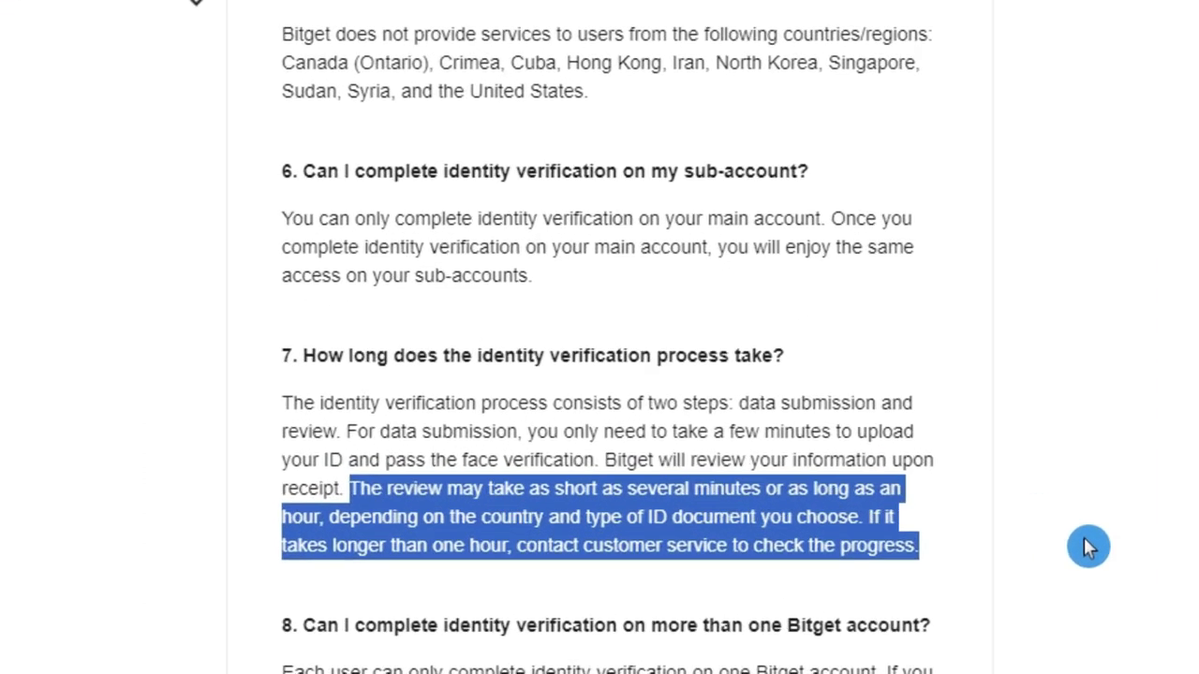
click(901, 477)
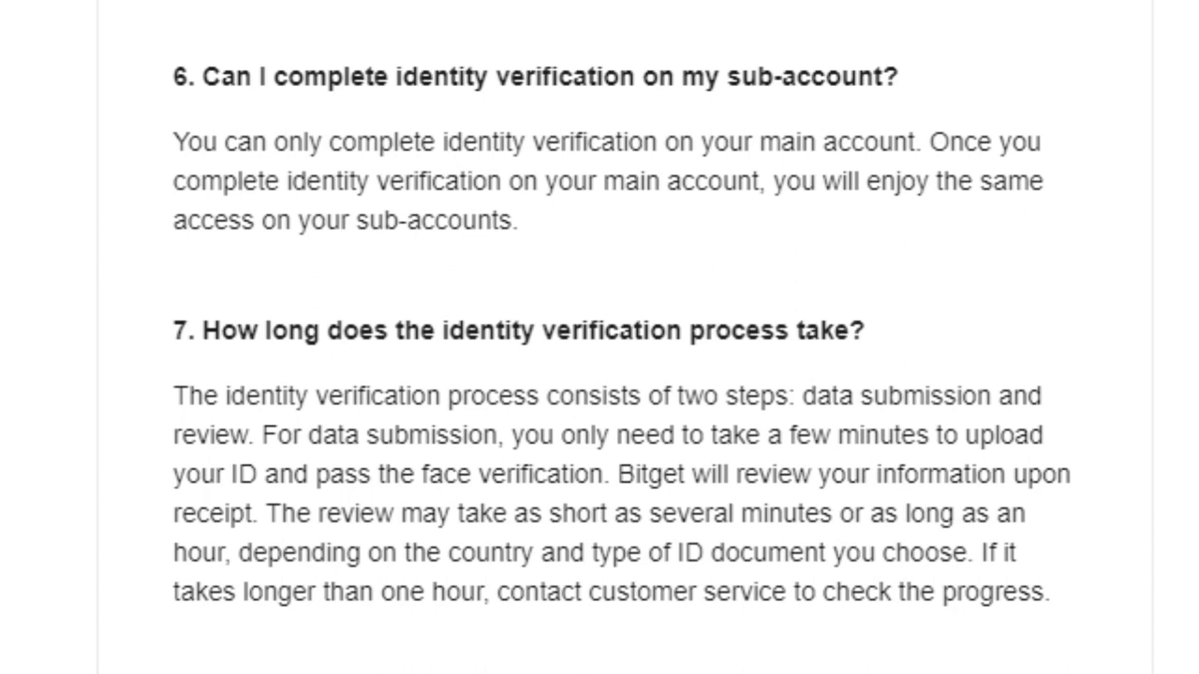
drag(1082, 591, 40, 288)
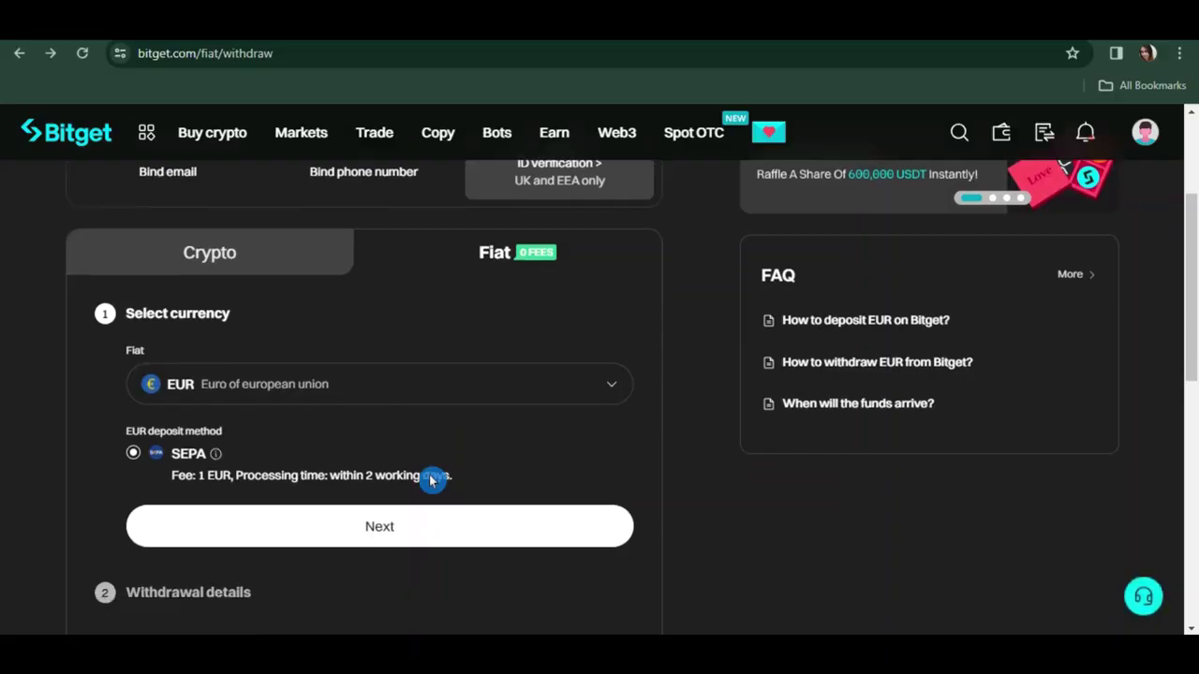
Scroll the EUR/SEPA withdraw page down to Withdrawal details and Order history.
scroll(431, 479, down, 3)
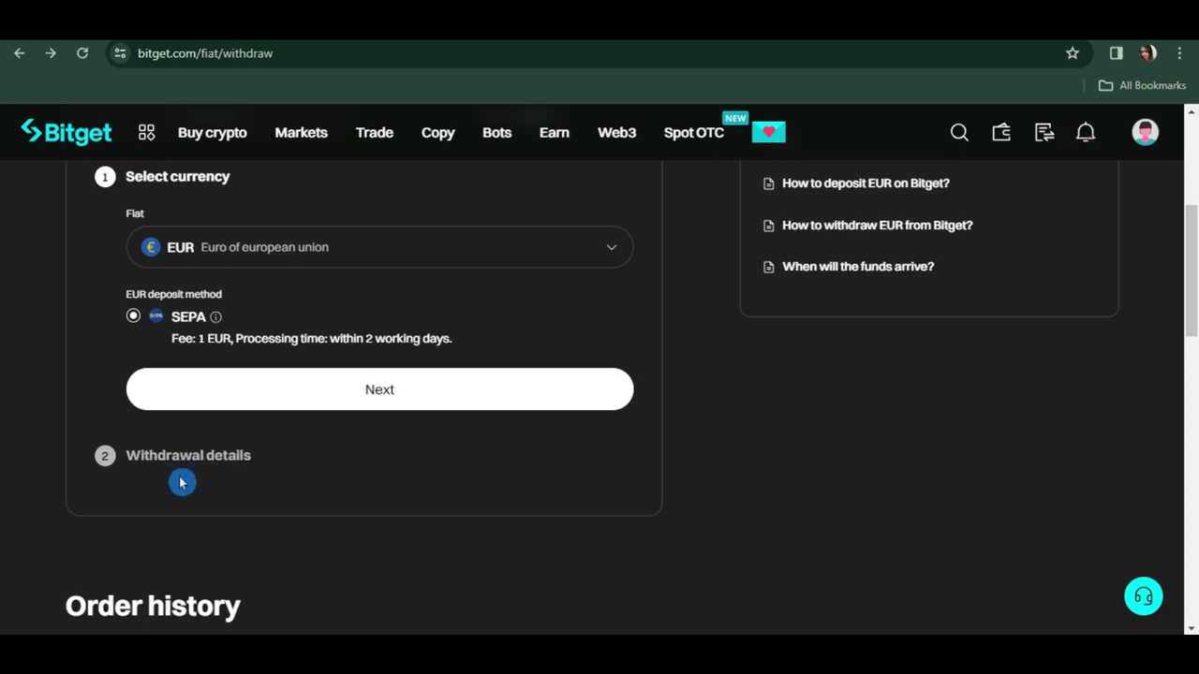
scroll(329, 487, down, 1)
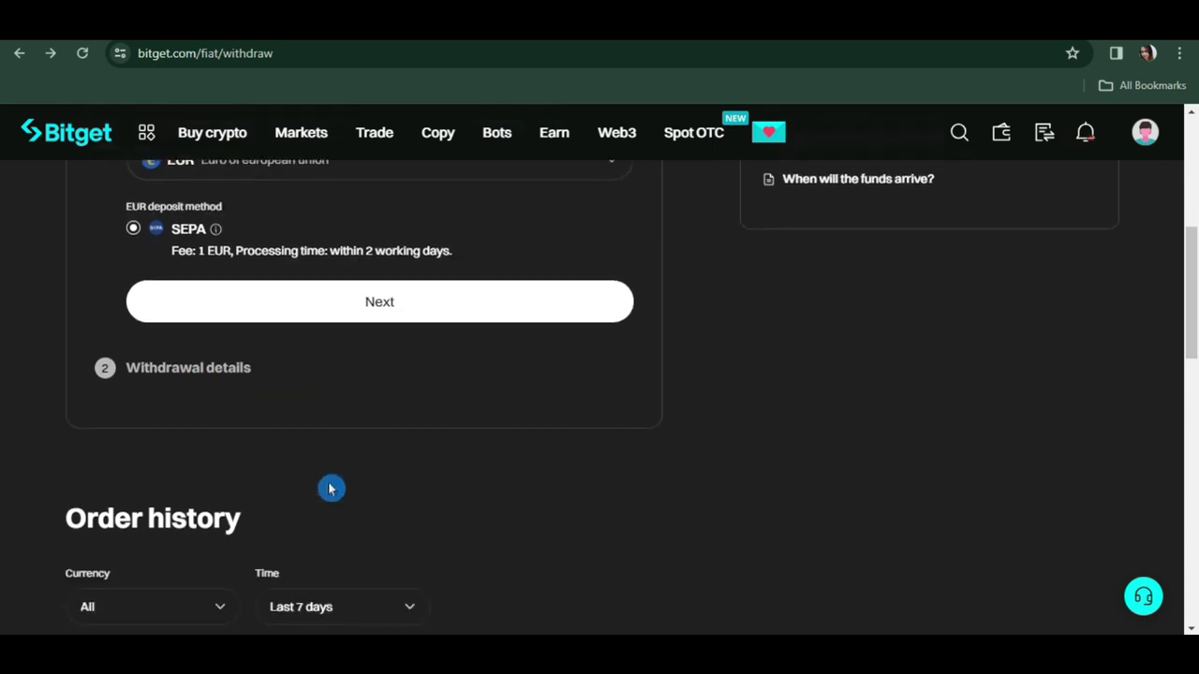